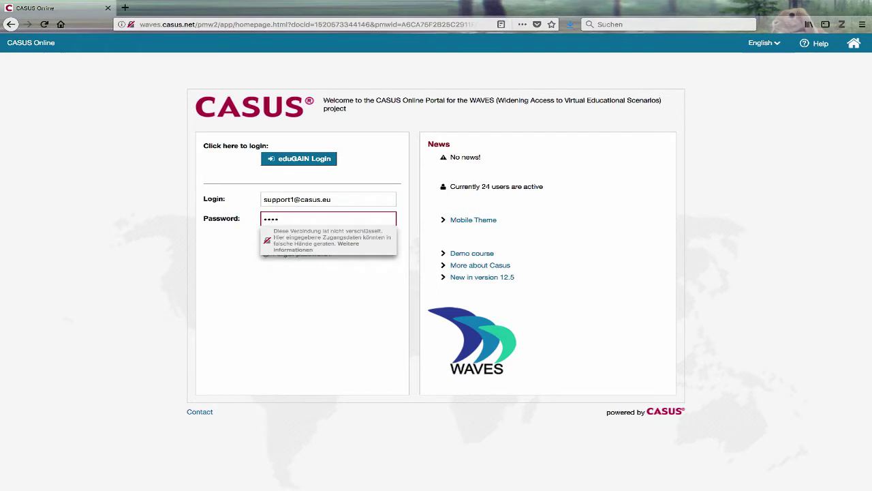
# Step: Log in to the portal, decline saving the credentials in the browser, and open the Authoring area
pyautogui.click(281, 234)
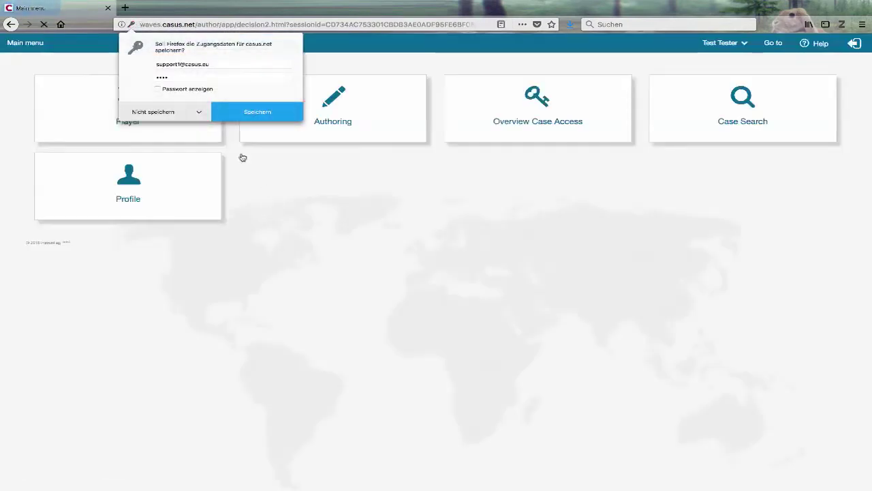
pyautogui.click(165, 112)
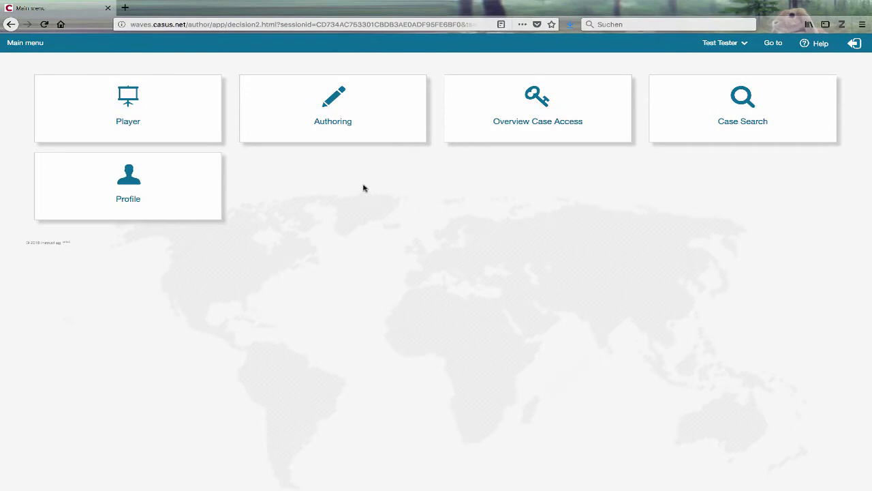
pyautogui.click(335, 128)
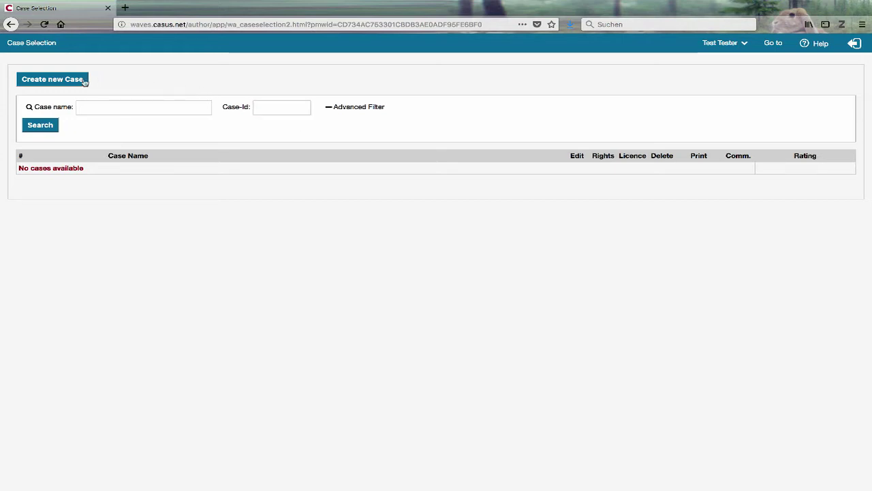
# Step: Create a new case named "test case" with the case type Learning case
pyautogui.click(61, 80)
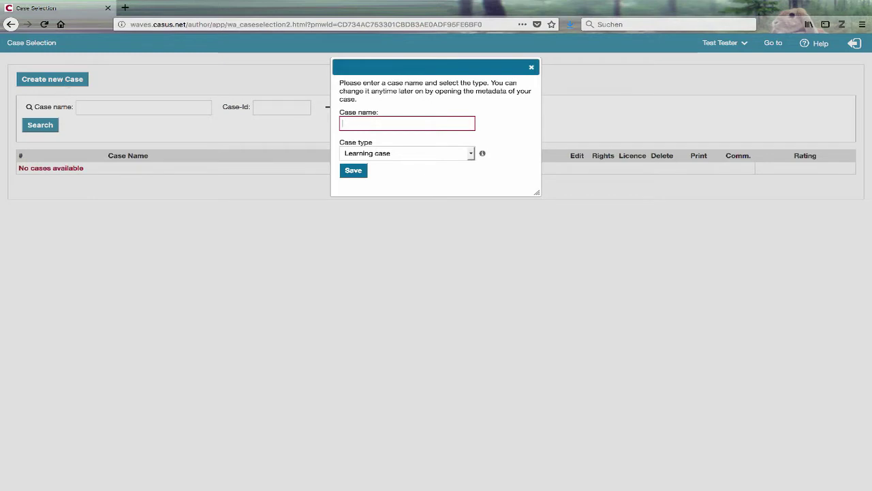
pyautogui.write('test case')
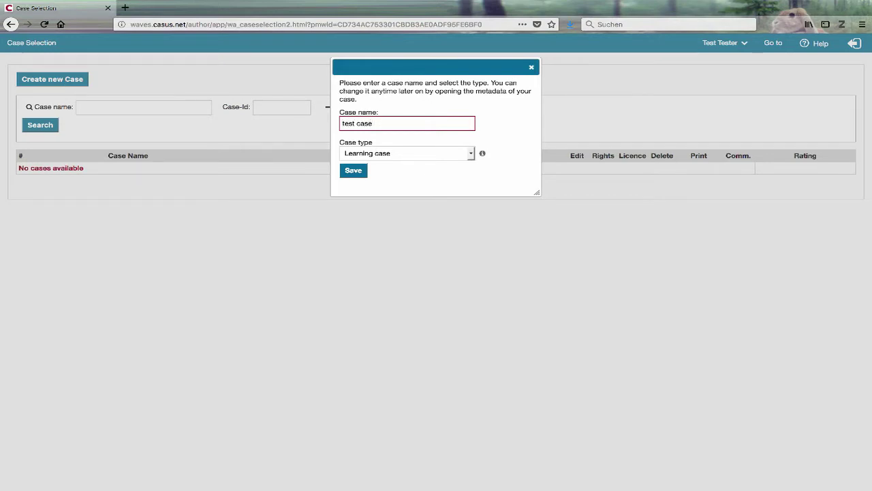
pyautogui.click(365, 153)
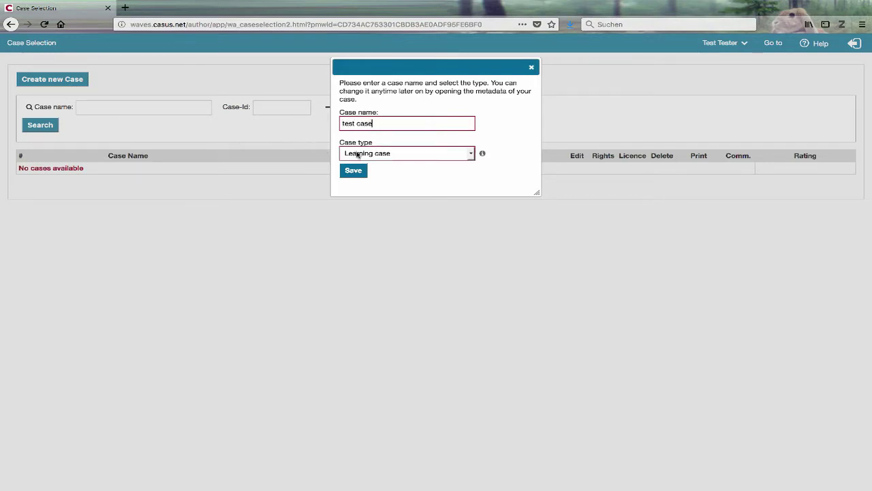
pyautogui.click(409, 140)
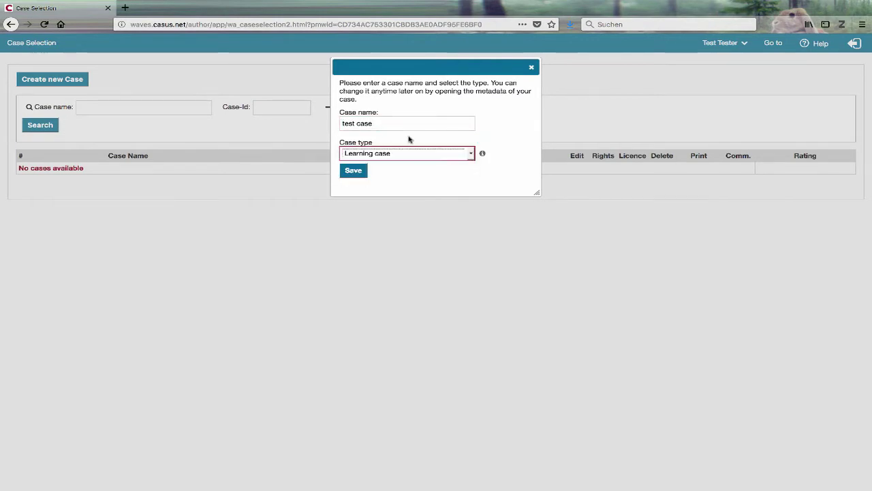
pyautogui.click(354, 172)
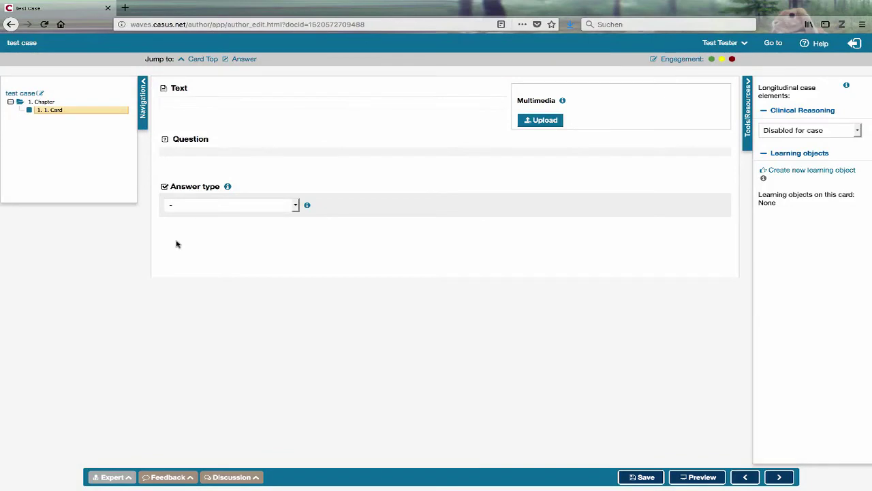
# Step: Enter "my text goes here..." as the first card's text, save it, and make the word "goes" bold
pyautogui.click(185, 106)
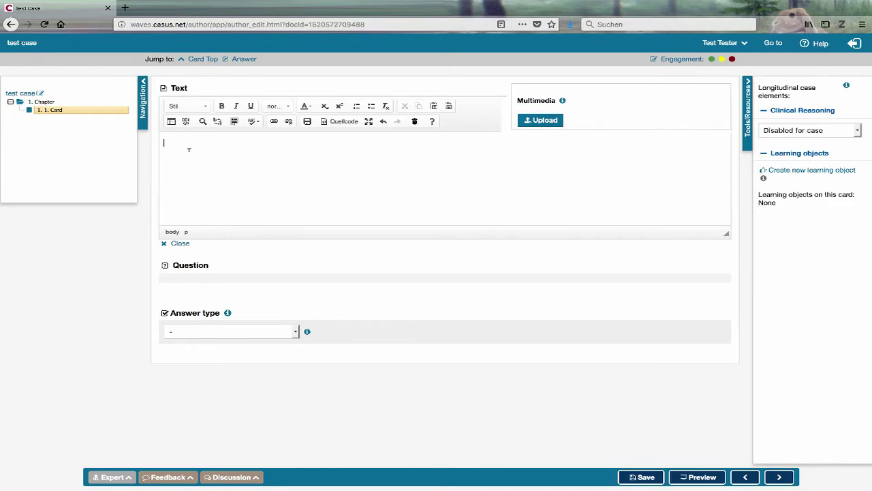
pyautogui.write('my text goes here...')
pyautogui.click(307, 121)
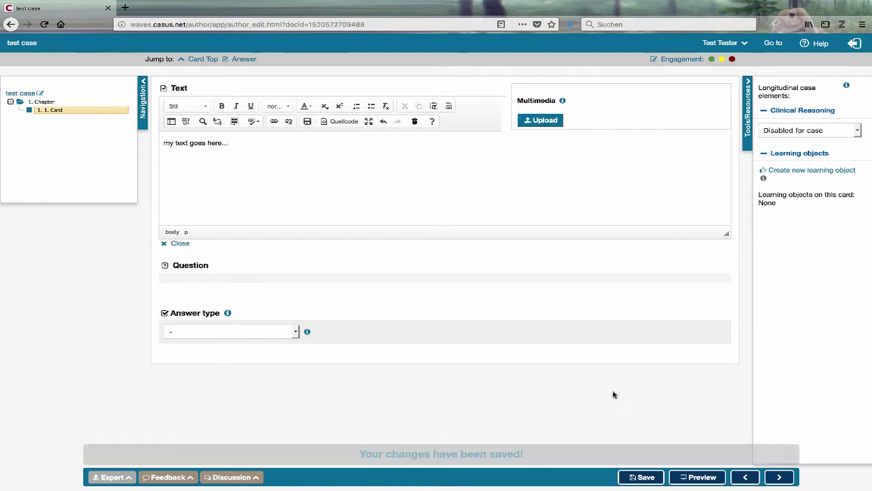
pyautogui.click(647, 478)
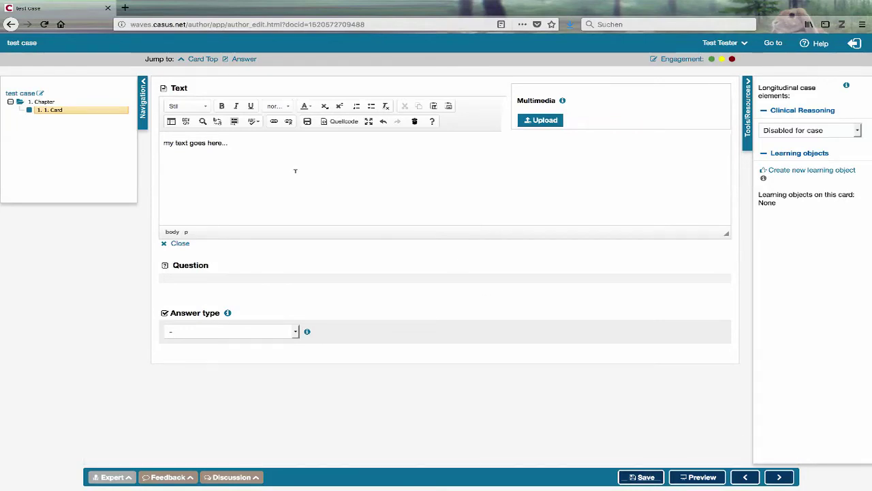
pyautogui.doubleClick(198, 143)
pyautogui.click(222, 107)
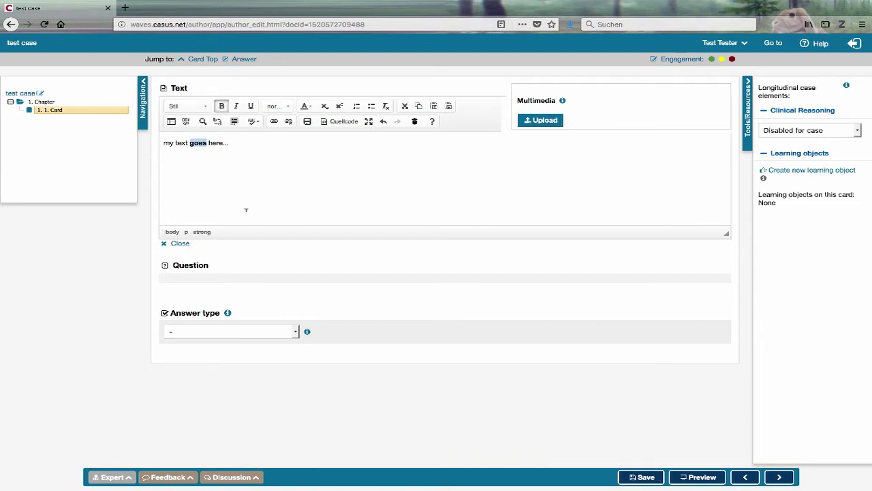
# Step: Enter "my question?" as the card's question and save it
pyautogui.click(246, 277)
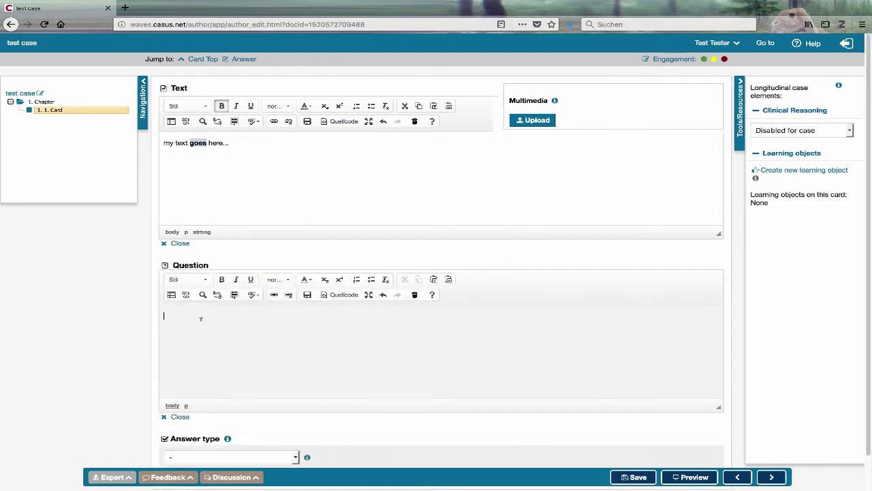
pyautogui.write('my question?')
pyautogui.click(307, 295)
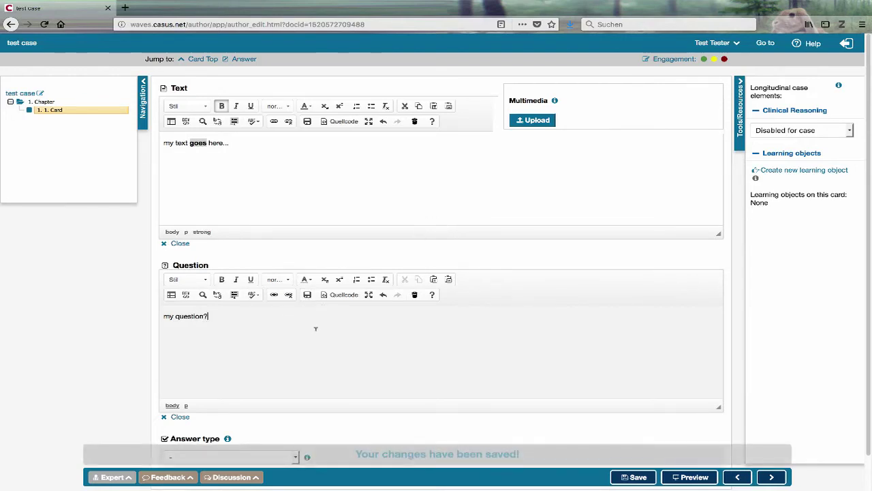
# Step: Set the card's answer type to Multiple Choice Answer
pyautogui.scroll(-1, 315, 327)
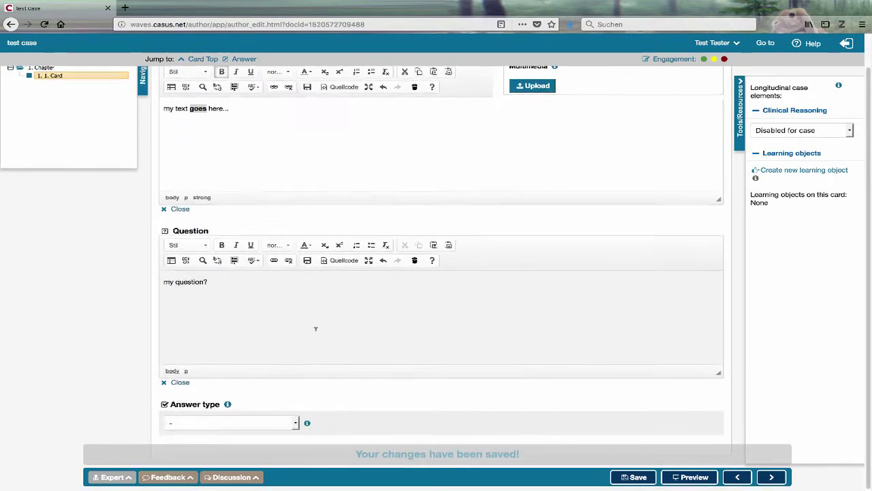
pyautogui.click(295, 421)
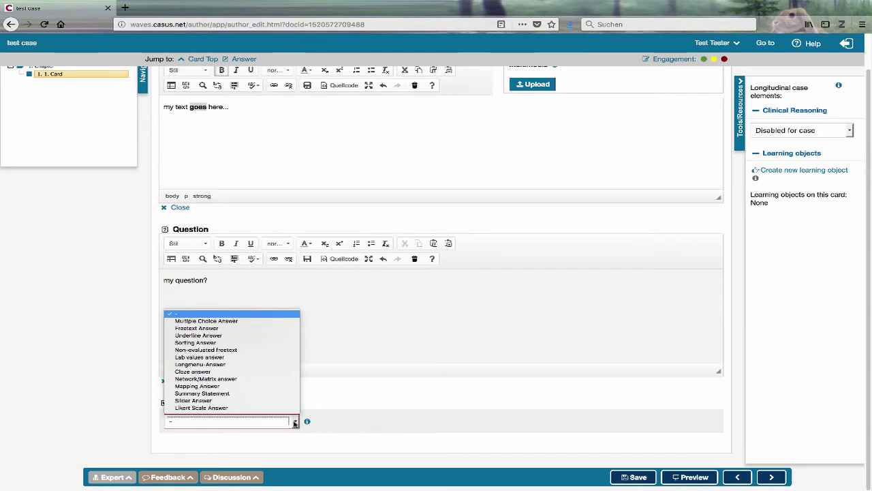
pyautogui.click(247, 320)
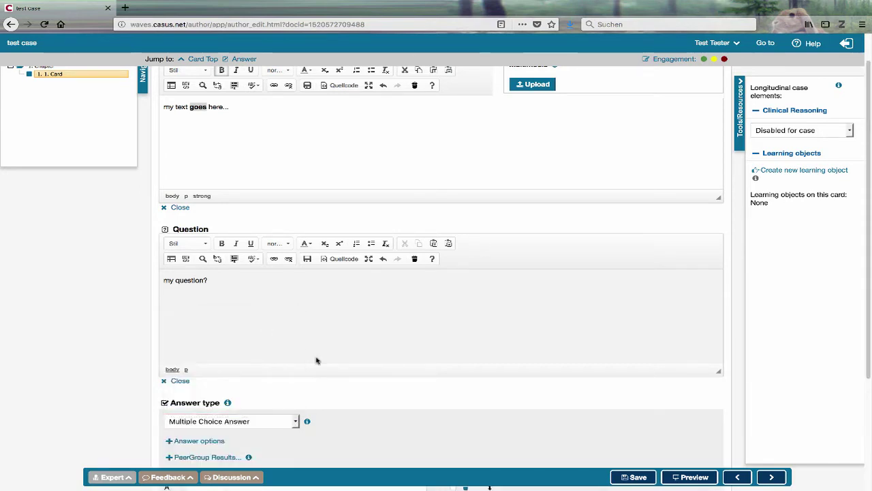
# Step: Enter "items 1" as answer A and "items 2" as answer B, and mark B as the correct answer
pyautogui.scroll(-4, 354, 393)
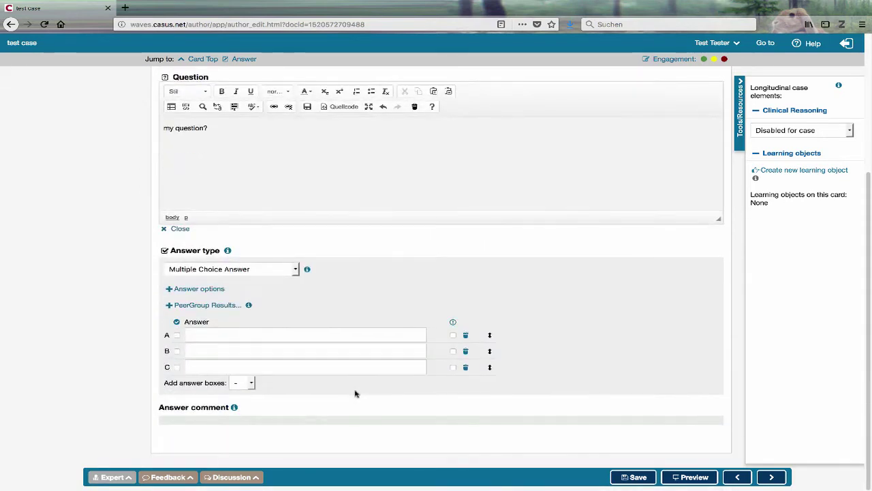
pyautogui.click(297, 332)
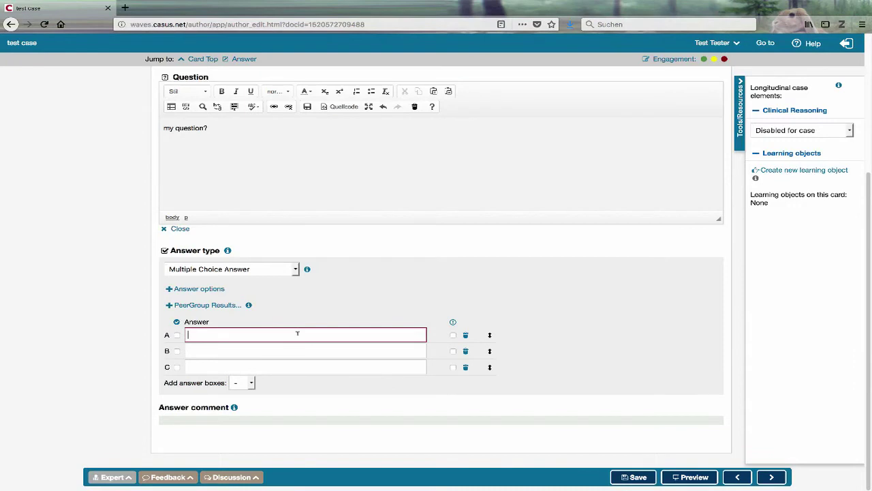
pyautogui.write('Items 1')
pyautogui.click(272, 344)
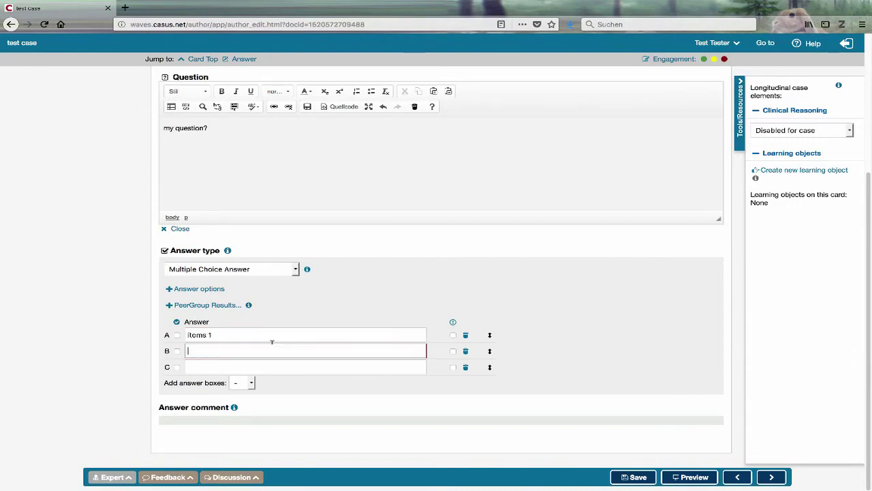
pyautogui.write('Items 2')
pyautogui.click(177, 351)
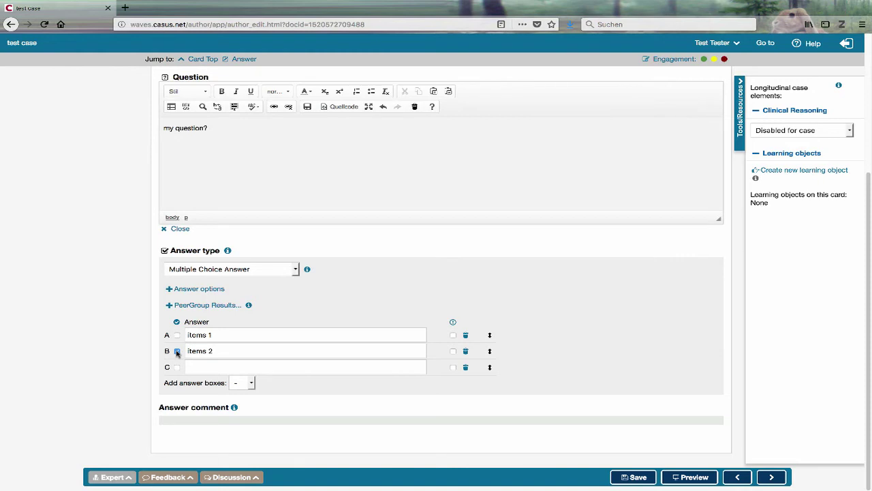
pyautogui.click(243, 382)
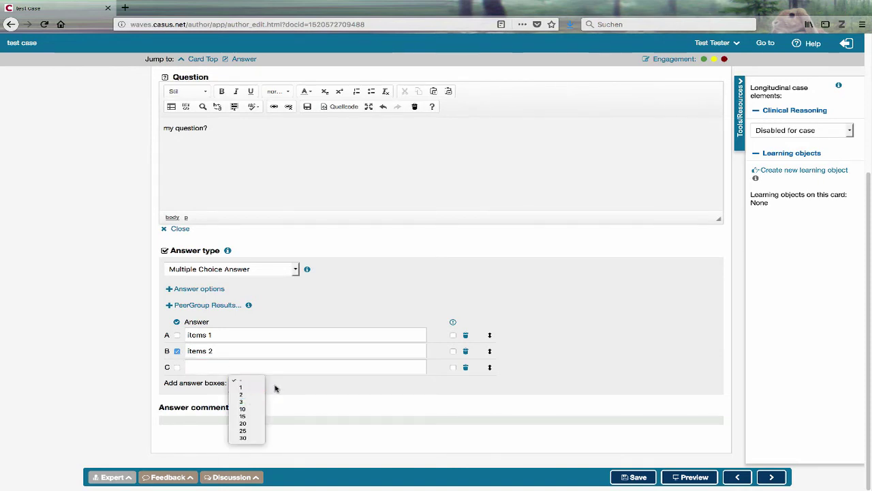
pyautogui.click(275, 387)
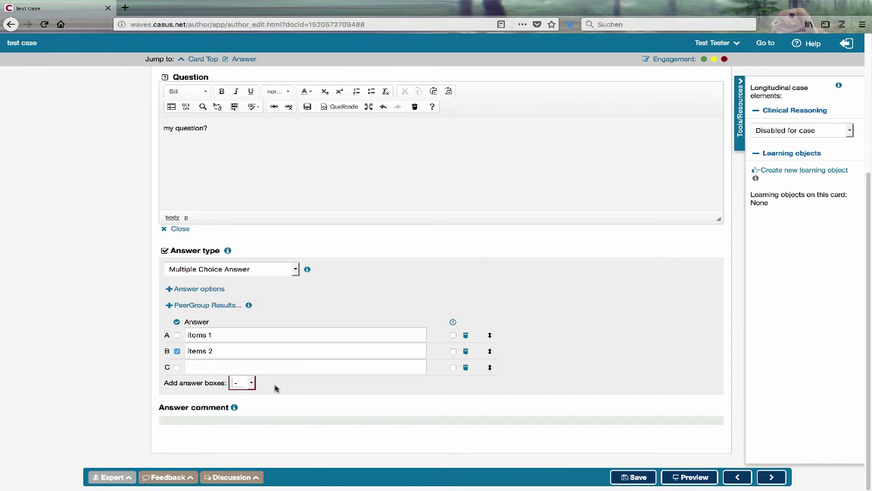
# Step: Add the answer comment "my answercomment" and save the card
pyautogui.click(271, 419)
pyautogui.scroll(-2, 269, 443)
pyautogui.click(229, 402)
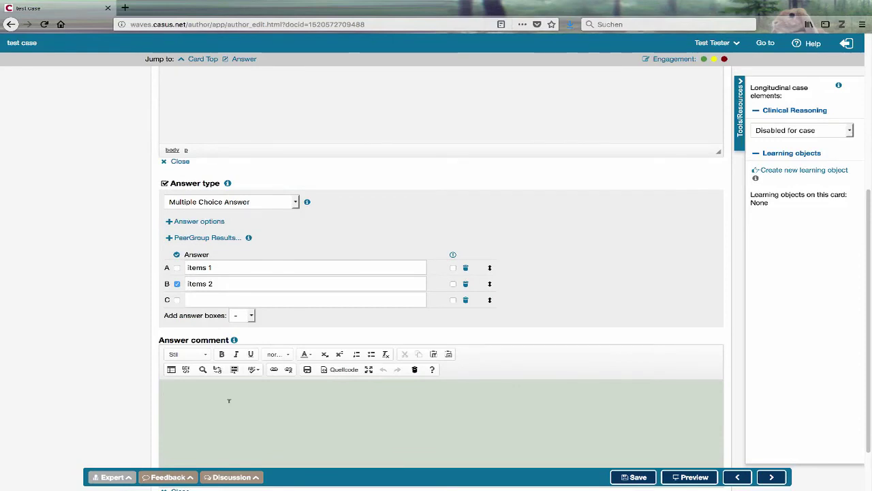
pyautogui.write('my answercommen')
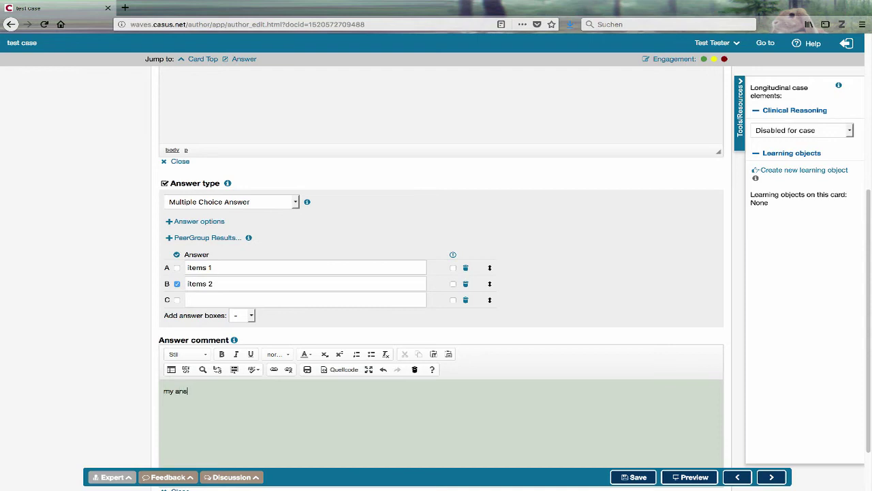
pyautogui.write('t')
pyautogui.click(633, 477)
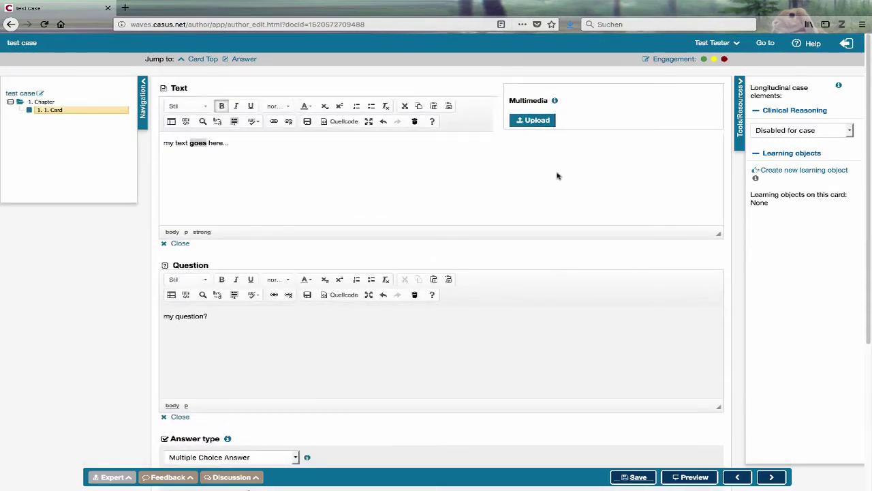
# Step: Upload the image patient.jpg to the card's multimedia area and caption it "an injured guinea pig"
pyautogui.click(537, 120)
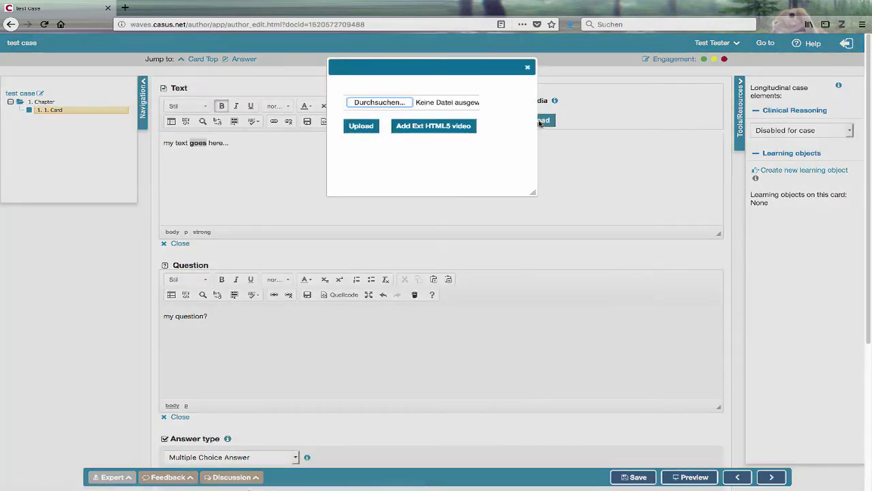
pyautogui.click(394, 103)
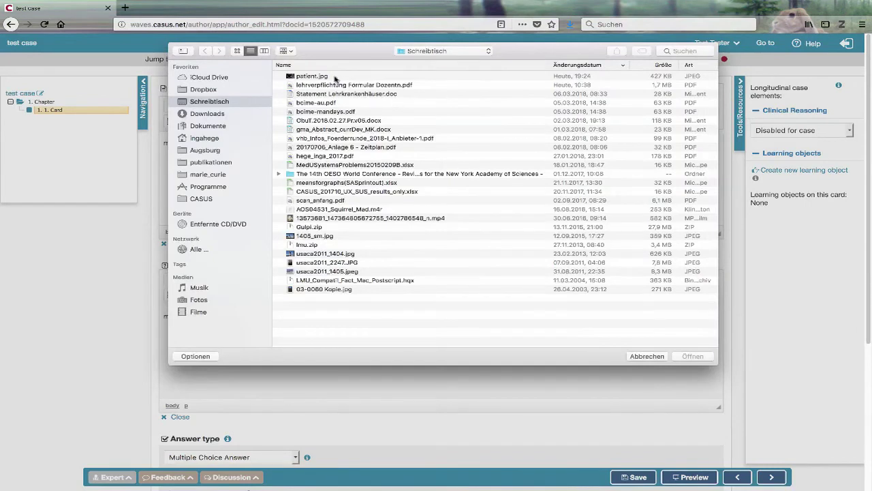
pyautogui.doubleClick(310, 77)
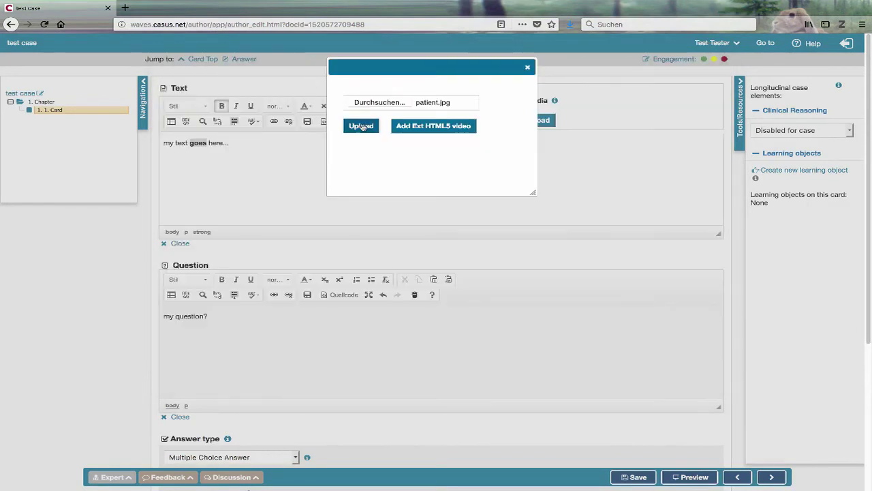
pyautogui.click(361, 127)
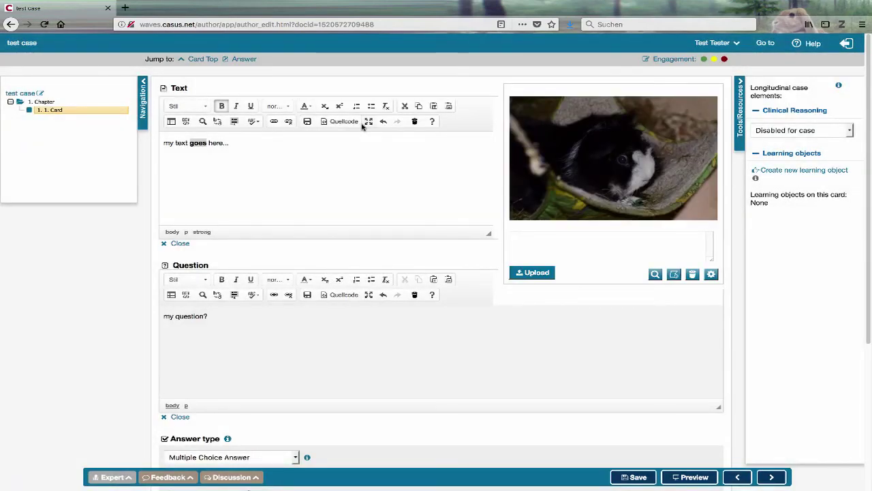
pyautogui.click(546, 243)
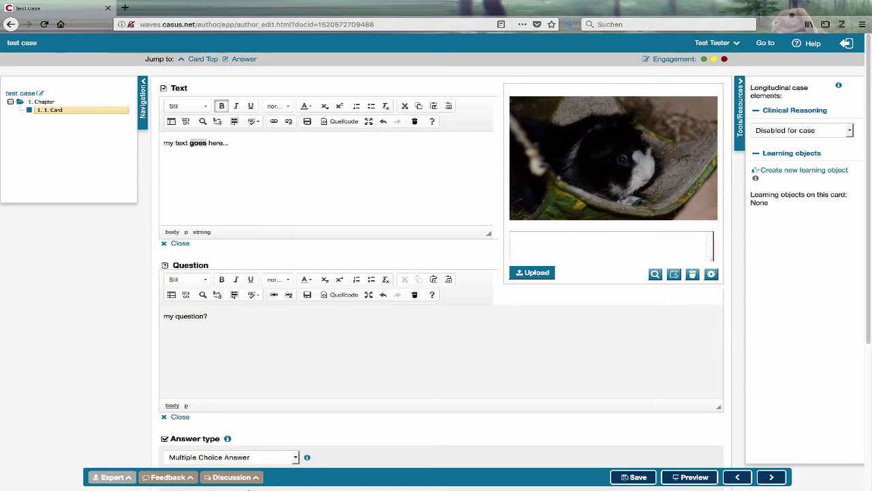
pyautogui.write('an injured guinea pig')
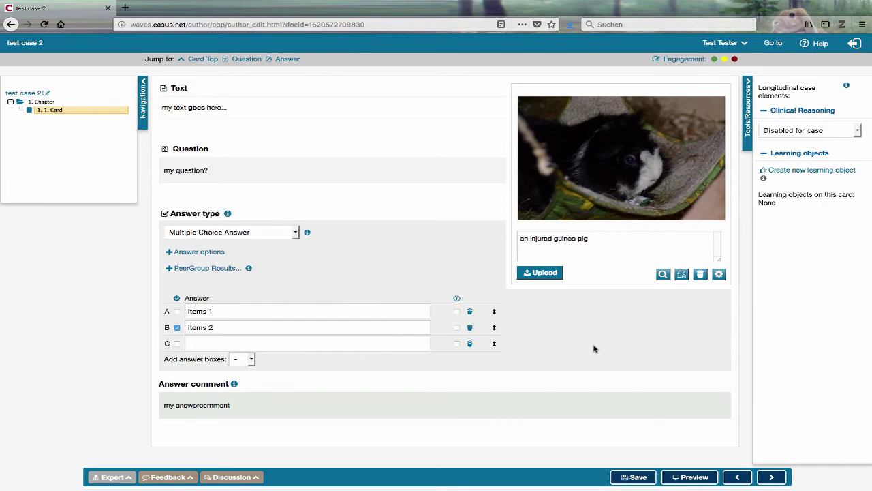
# Step: Preview the card as a learner and submit answer B, "items 2", to check the feedback
pyautogui.click(689, 477)
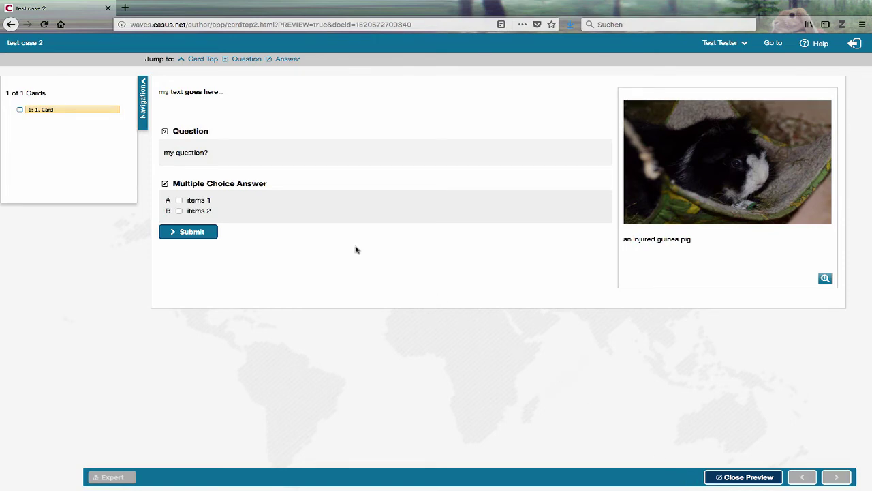
pyautogui.click(180, 211)
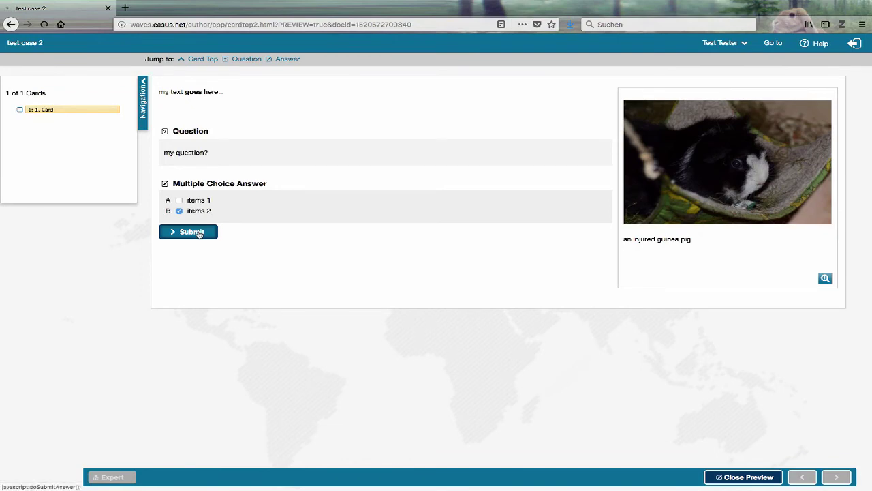
pyautogui.click(194, 232)
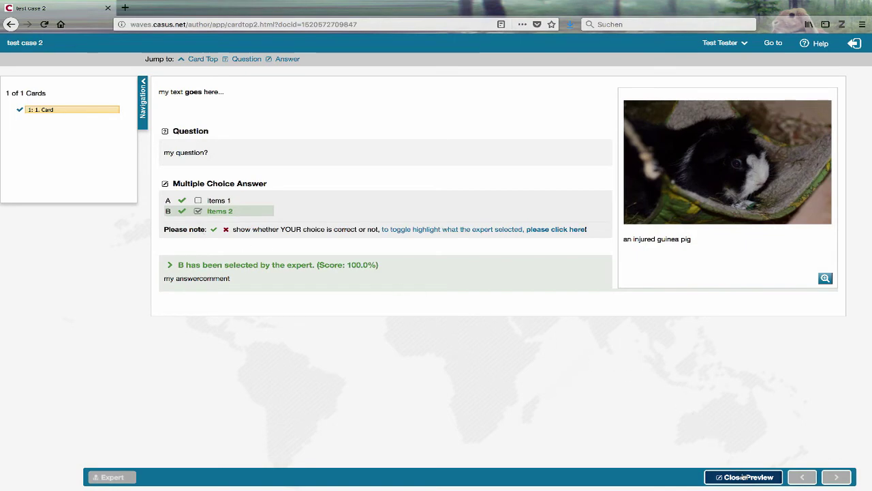
# Step: Close the learner preview and add a new card named "card 2" after the first card in the chapter
pyautogui.click(747, 477)
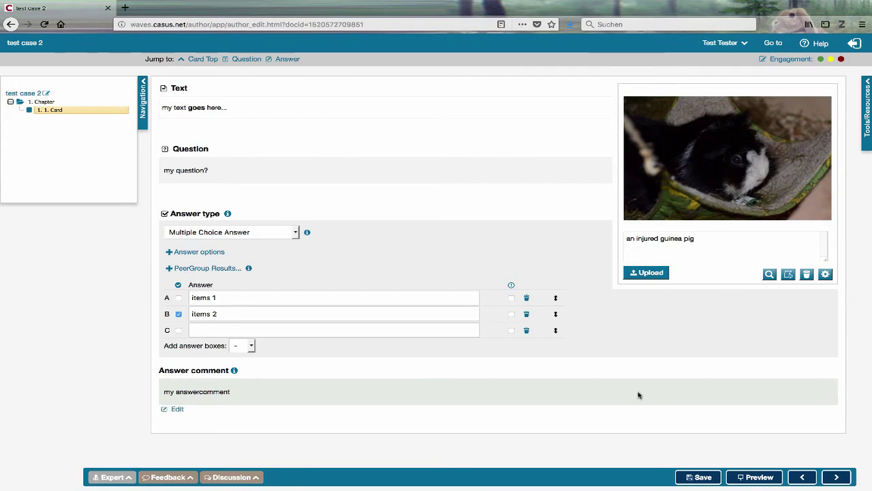
pyautogui.rightClick(52, 112)
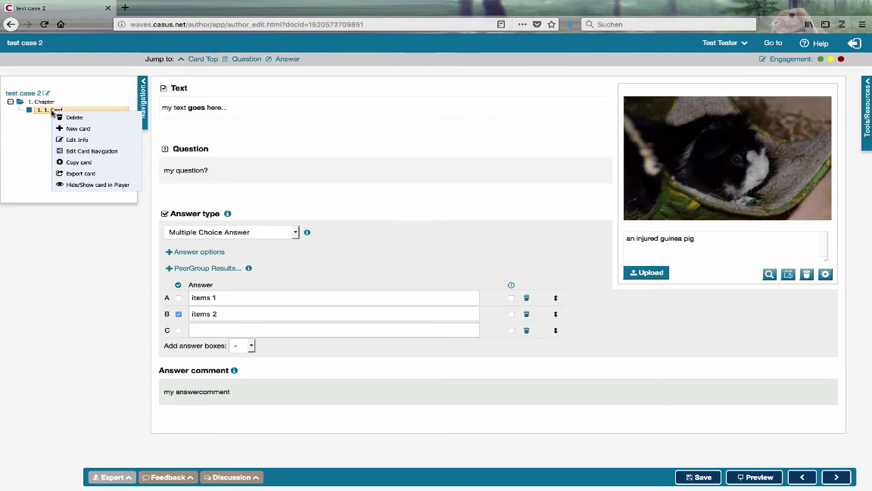
pyautogui.click(67, 129)
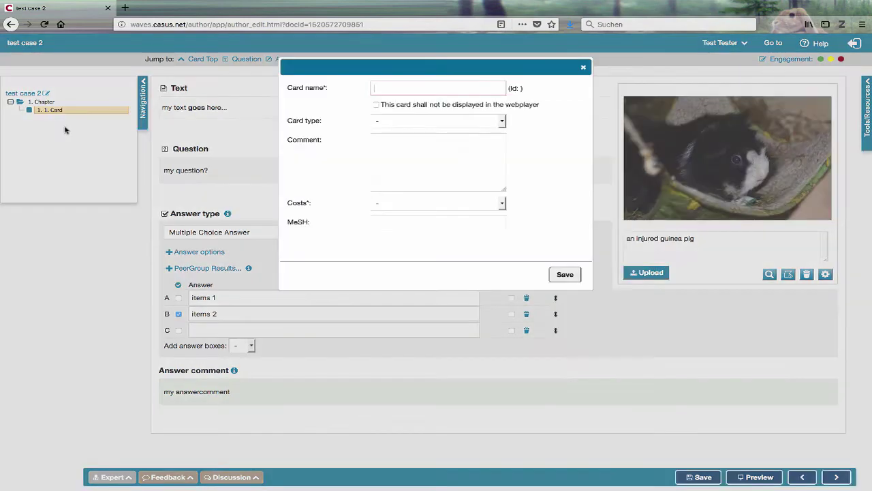
pyautogui.write('card 2')
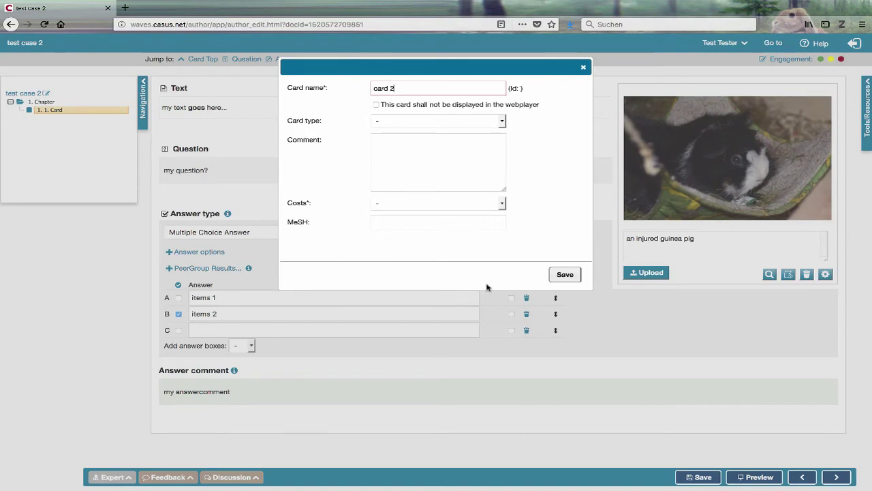
pyautogui.click(555, 276)
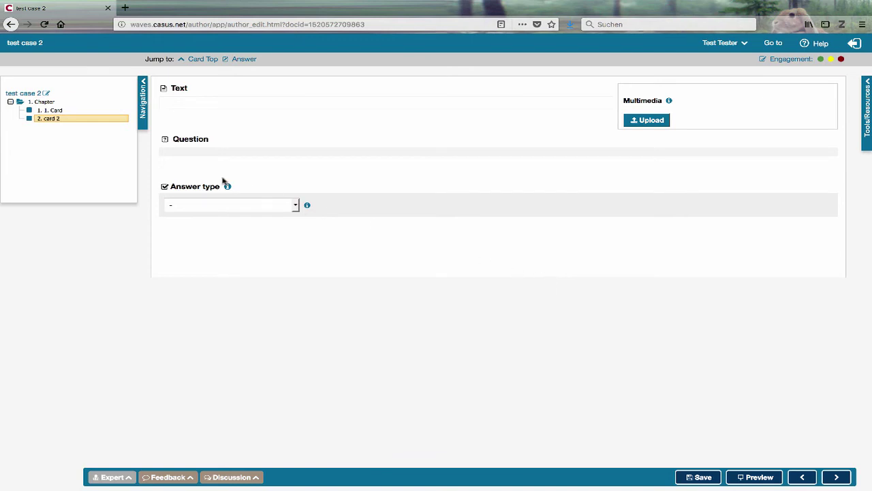
# Step: Edit the second card's info to rename it "my card 2" and save the change
pyautogui.rightClick(52, 124)
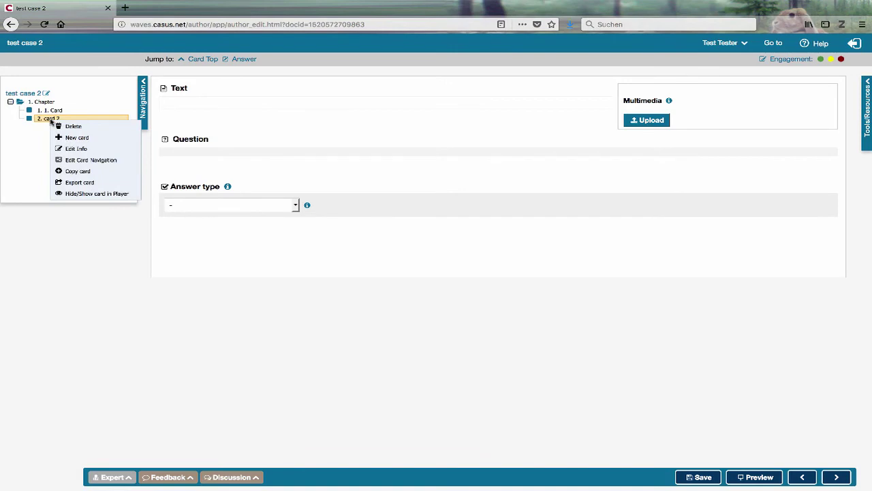
pyautogui.click(68, 147)
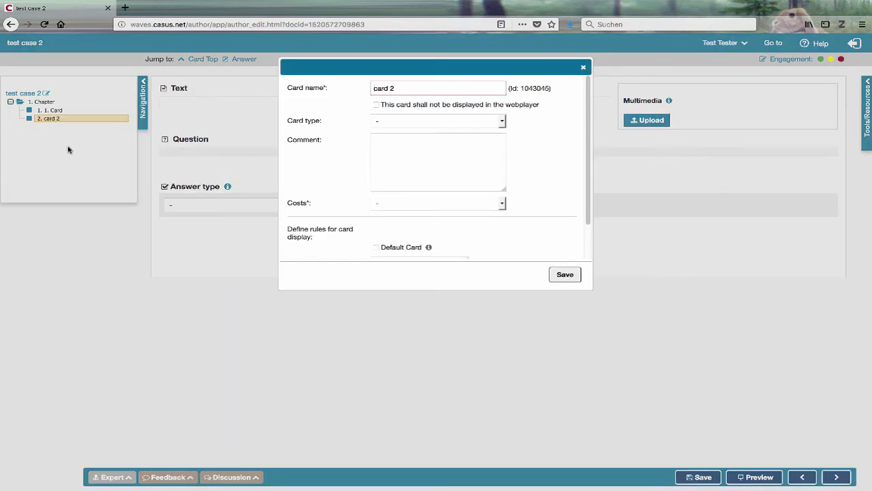
pyautogui.write('my')
pyautogui.click(565, 274)
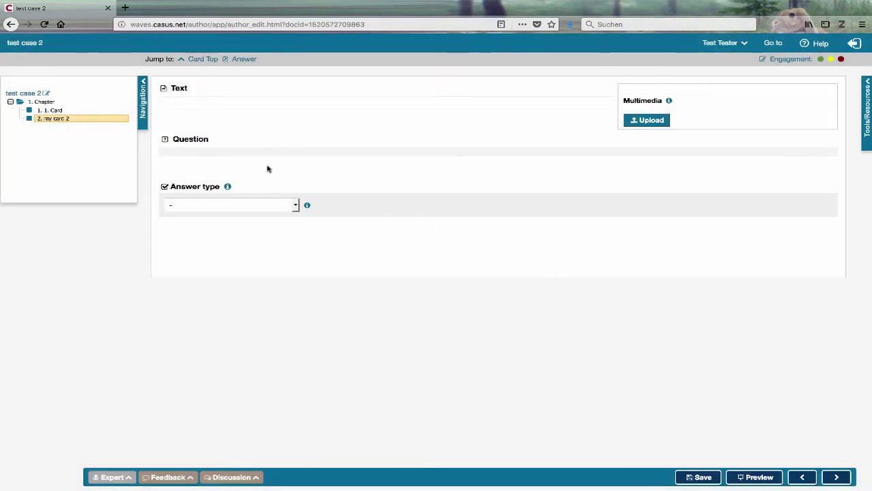
# Step: Review the main metadata of test case 2, then save and close it without changing any values
pyautogui.click(44, 95)
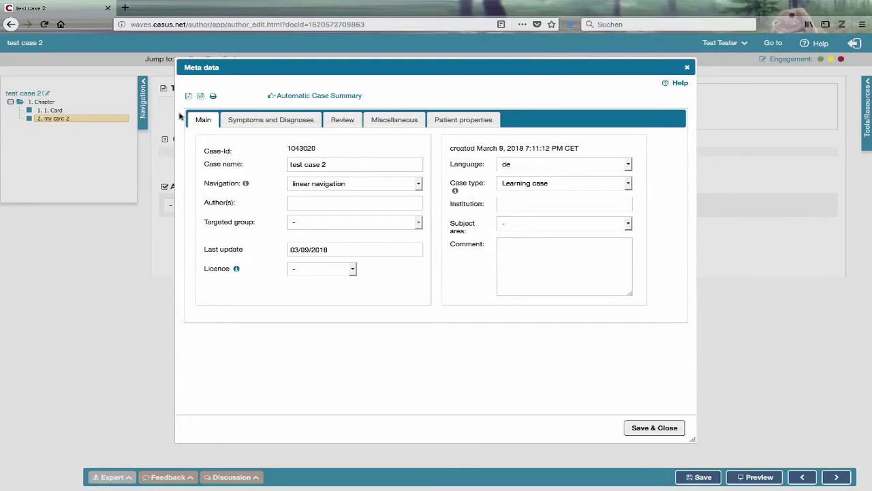
pyautogui.click(656, 429)
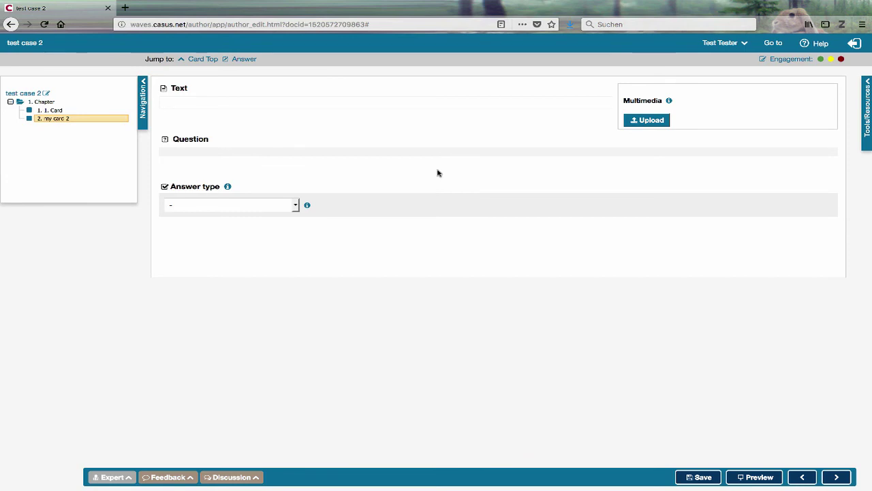
# Step: Consult the online authoring help page and close it to return to the case
pyautogui.click(820, 44)
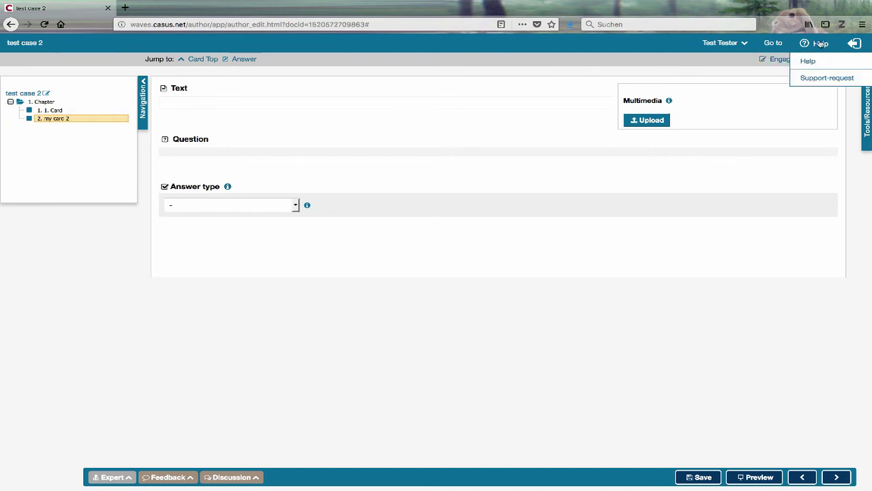
pyautogui.click(808, 61)
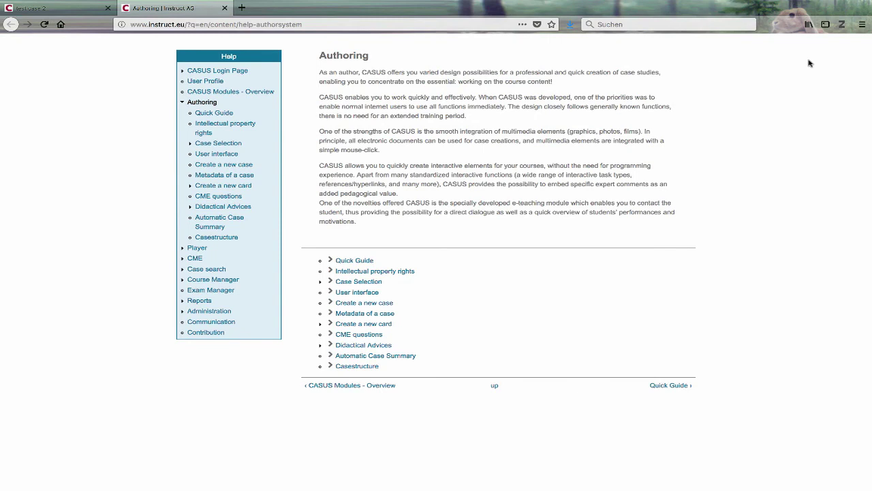
pyautogui.click(225, 8)
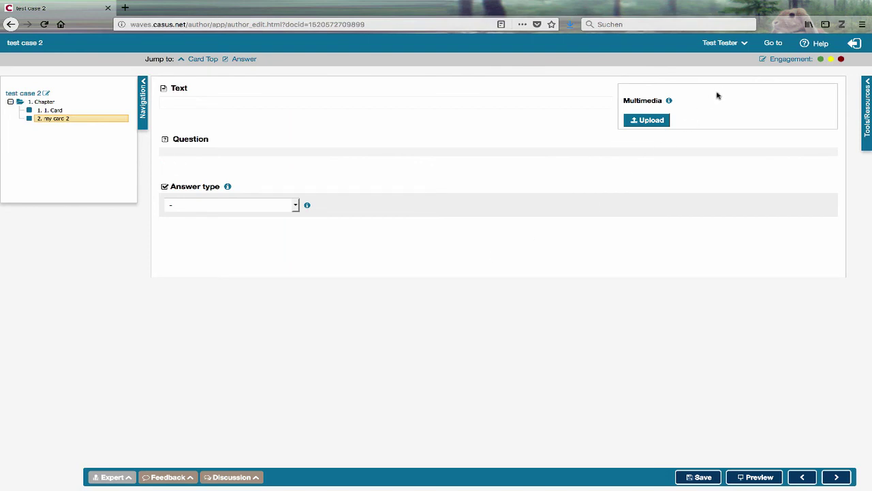
# Step: Go to the case selection and reopen "test case 2" from the recently opened cases
pyautogui.click(771, 43)
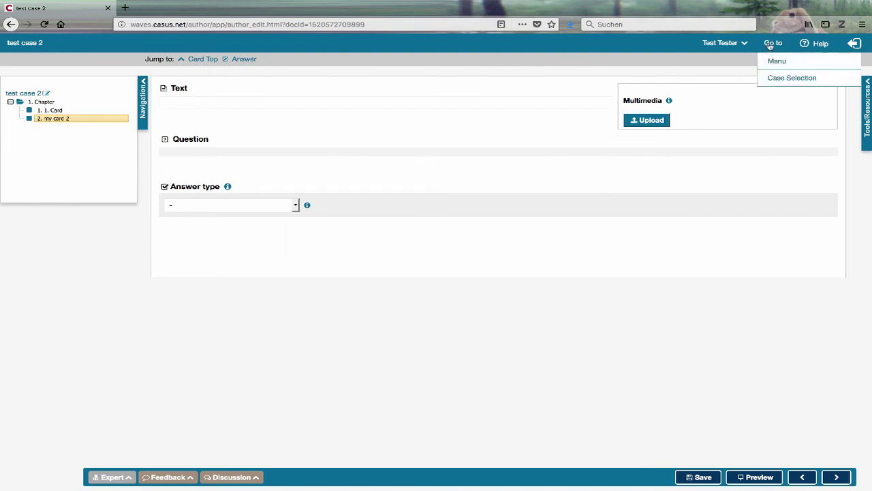
pyautogui.click(772, 78)
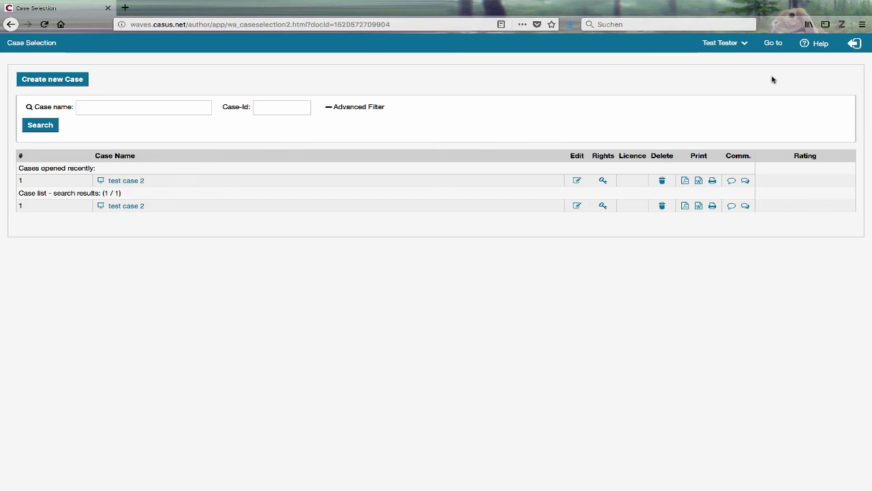
pyautogui.click(126, 181)
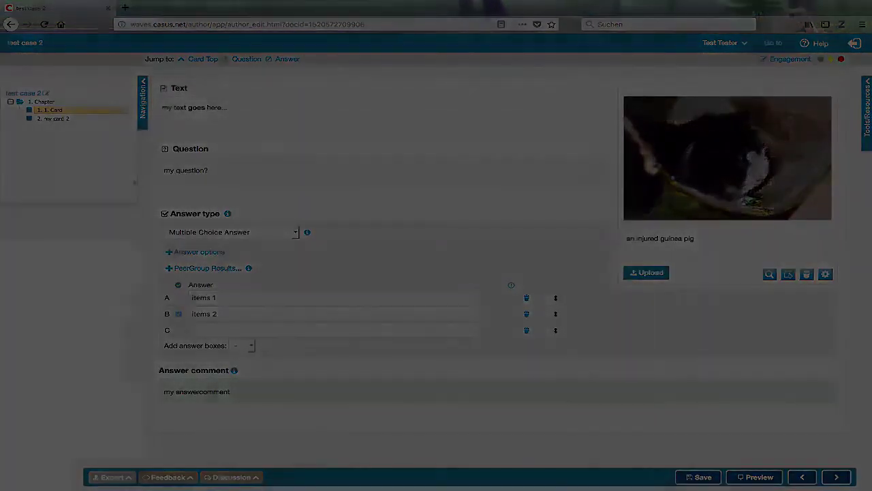